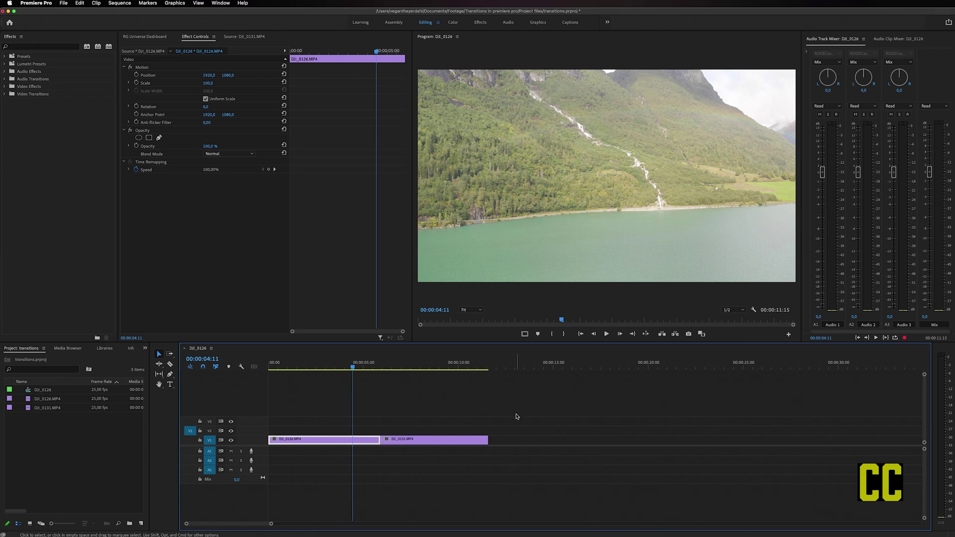
Preview DJI_0126 into DJI_0131, then apply the default Cross Dissolve at their cut
key(space)
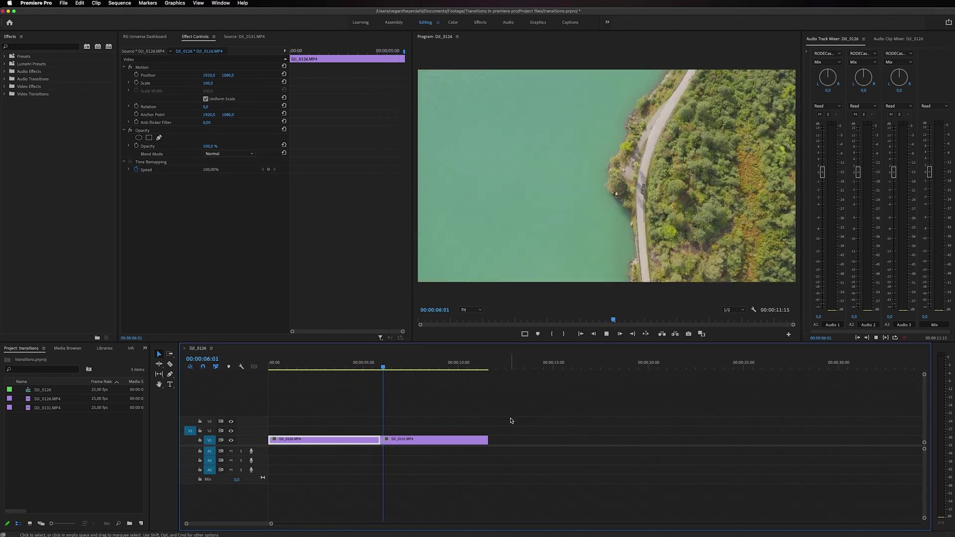
click(353, 369)
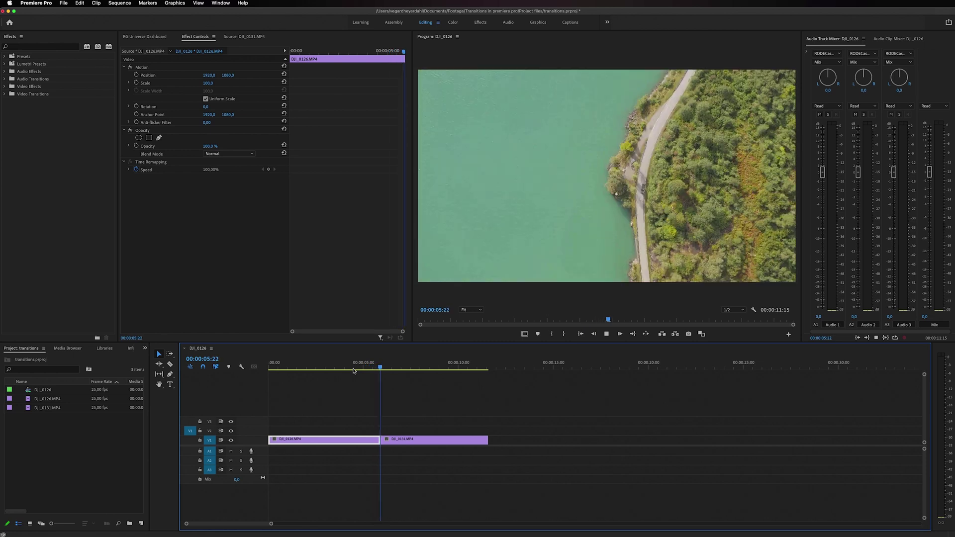
key(space)
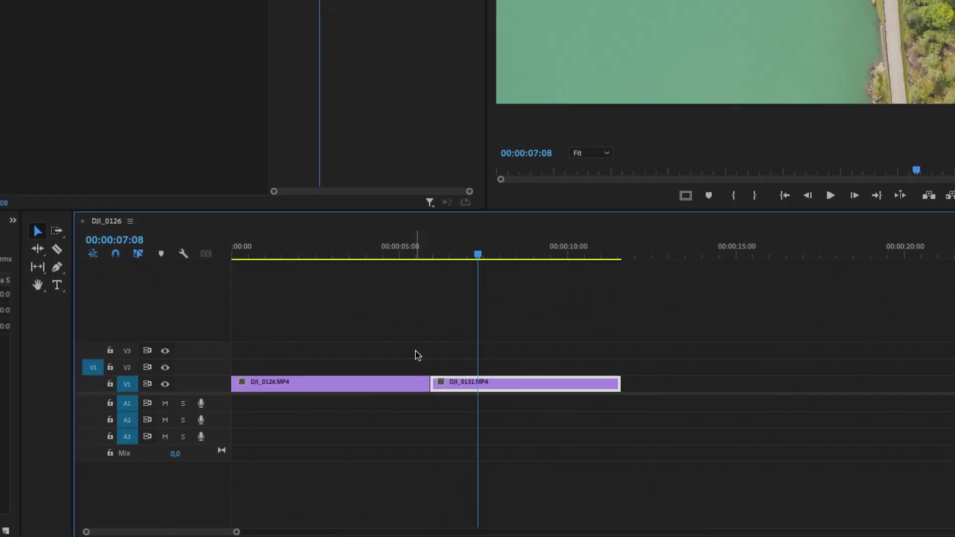
right_click(437, 378)
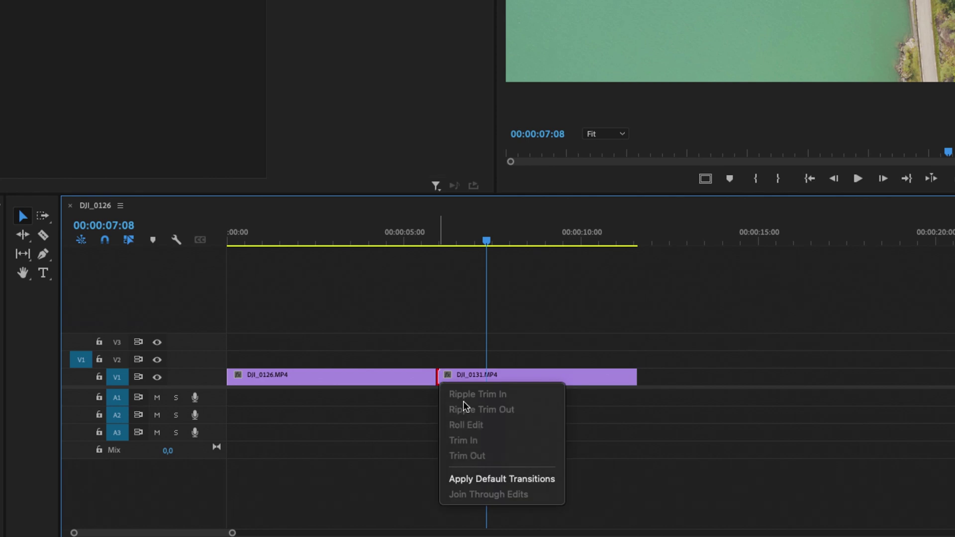
click(509, 479)
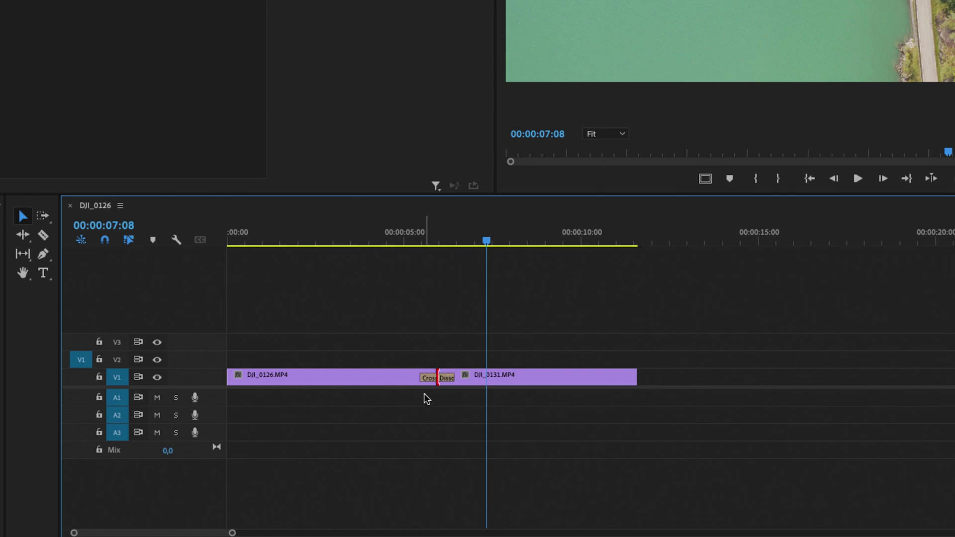
drag(419, 242, 400, 240)
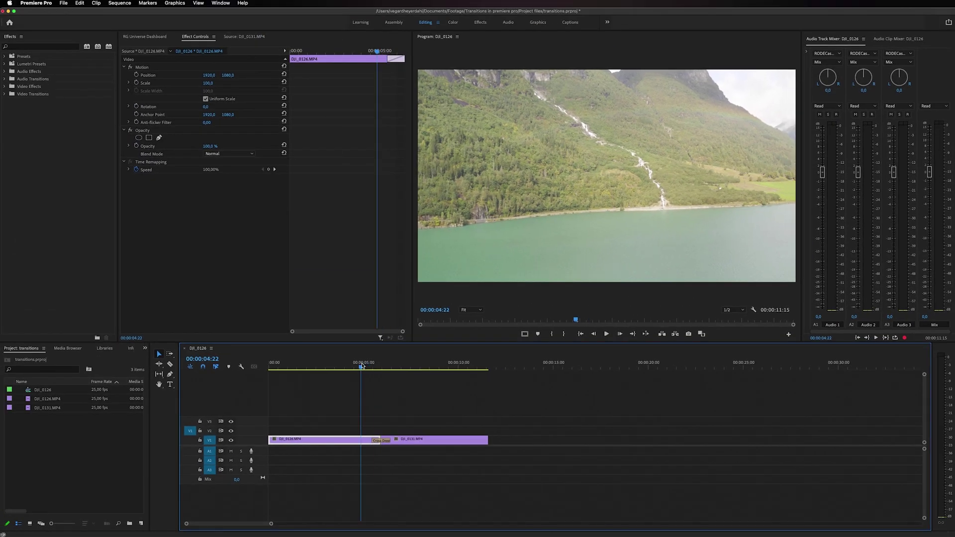
Preview the dissolve, stretch its right edge further into DJI_0131, and replay it from about 4 seconds
key(space)
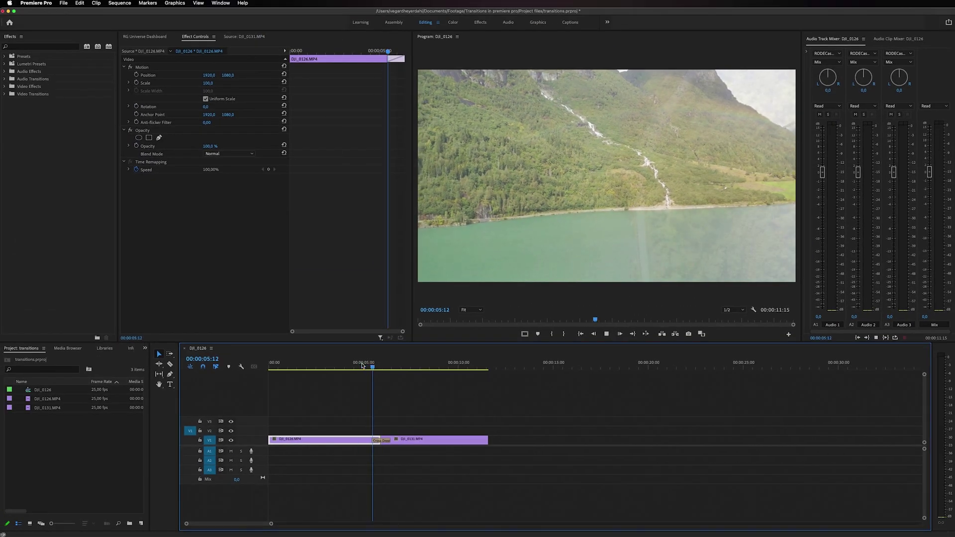
key(space)
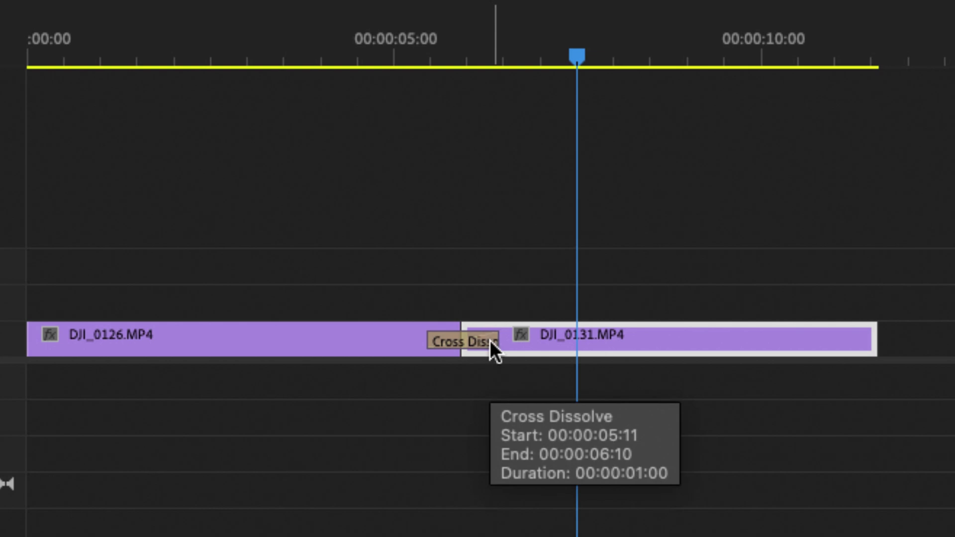
click(491, 341)
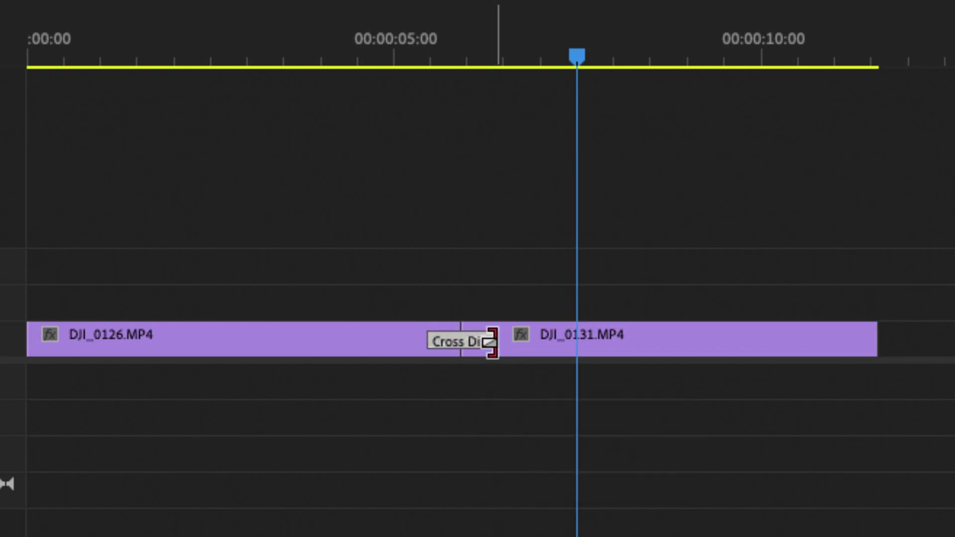
drag(491, 341, 537, 343)
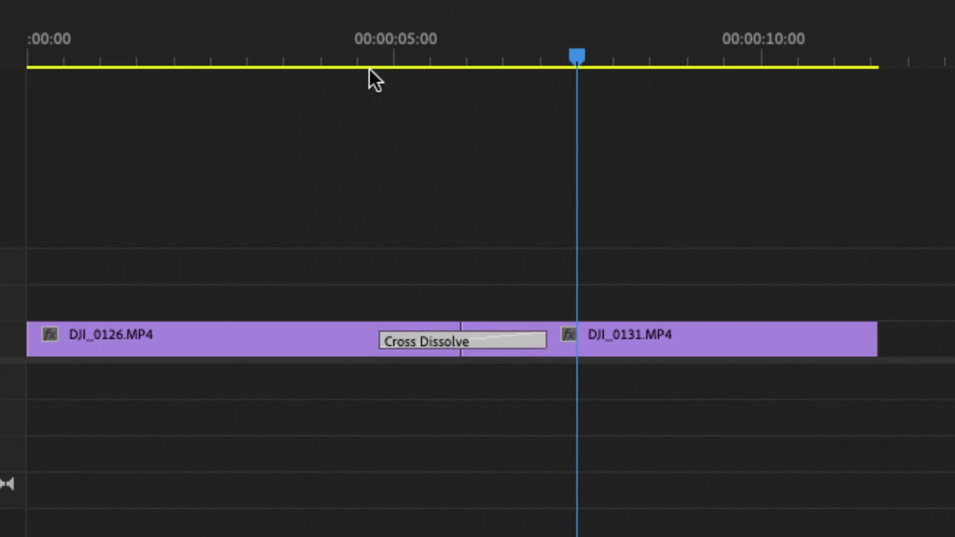
click(328, 52)
key(space)
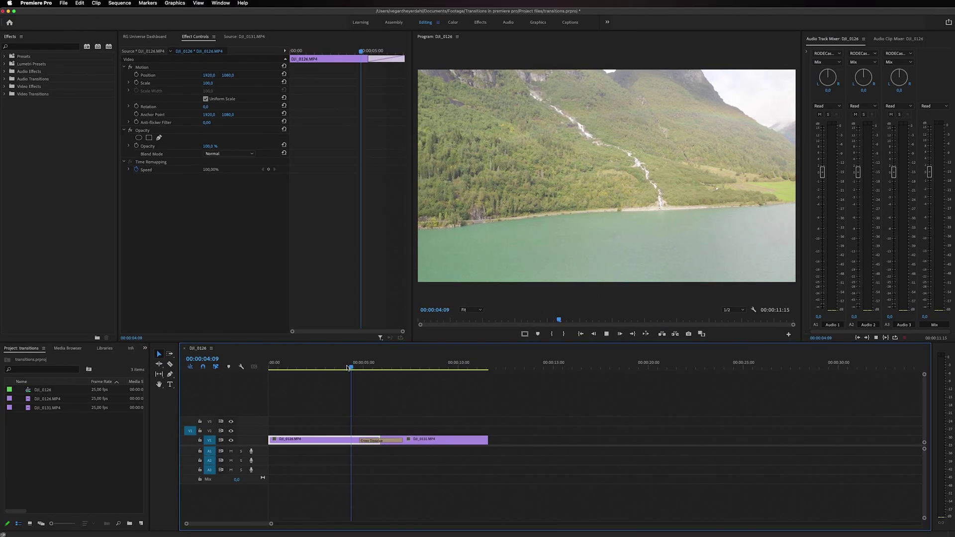
key(space)
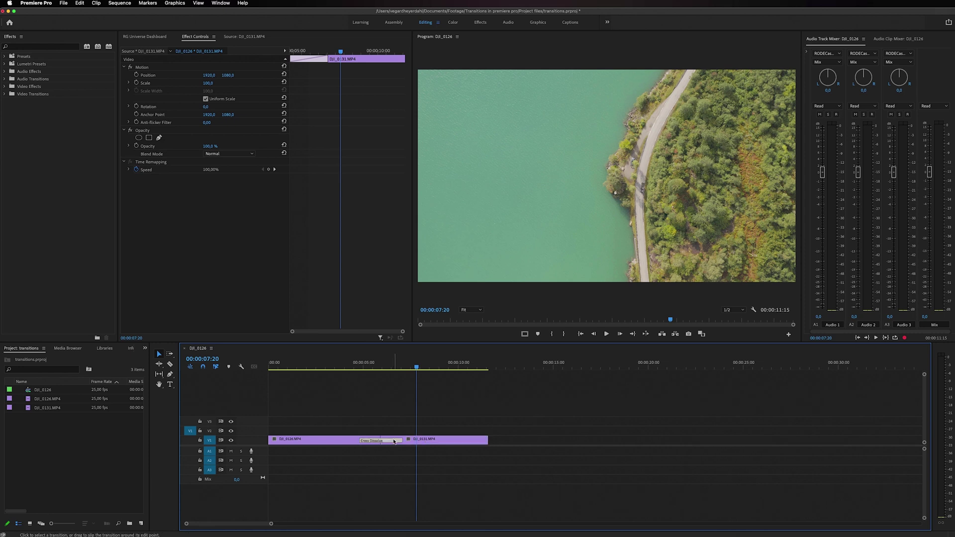
Extend the Cross Dissolve duration to 00:00:04:00 in Effect Controls and preview the four-second dissolve
click(394, 441)
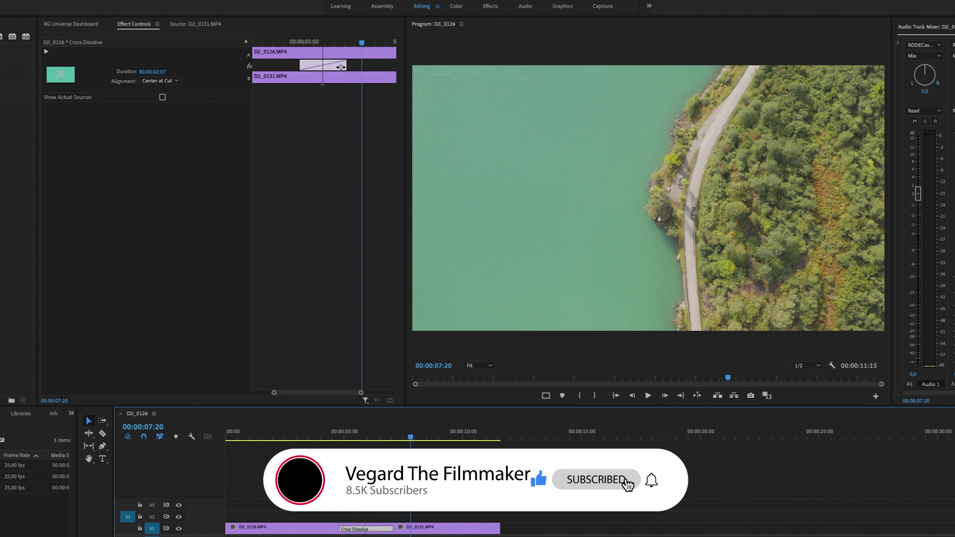
drag(343, 66, 384, 70)
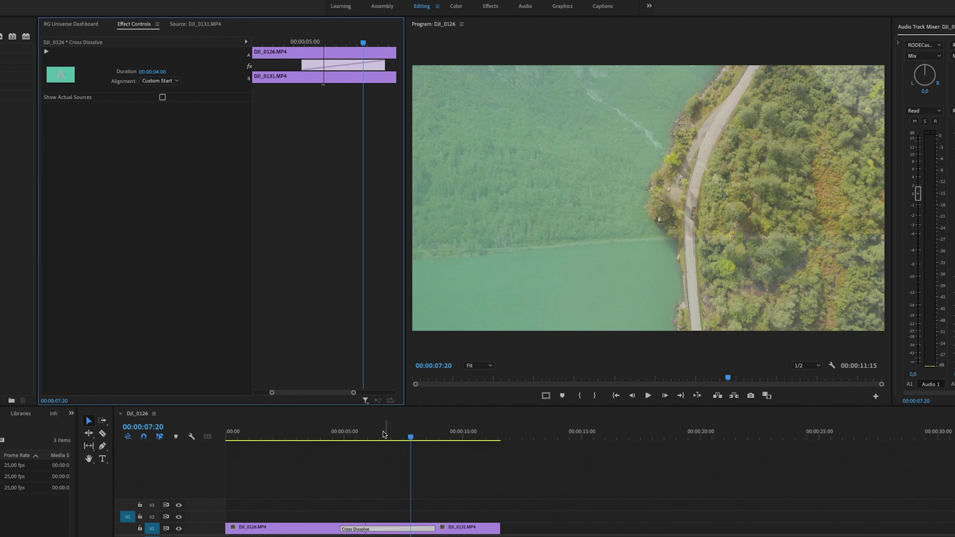
click(286, 432)
click(318, 528)
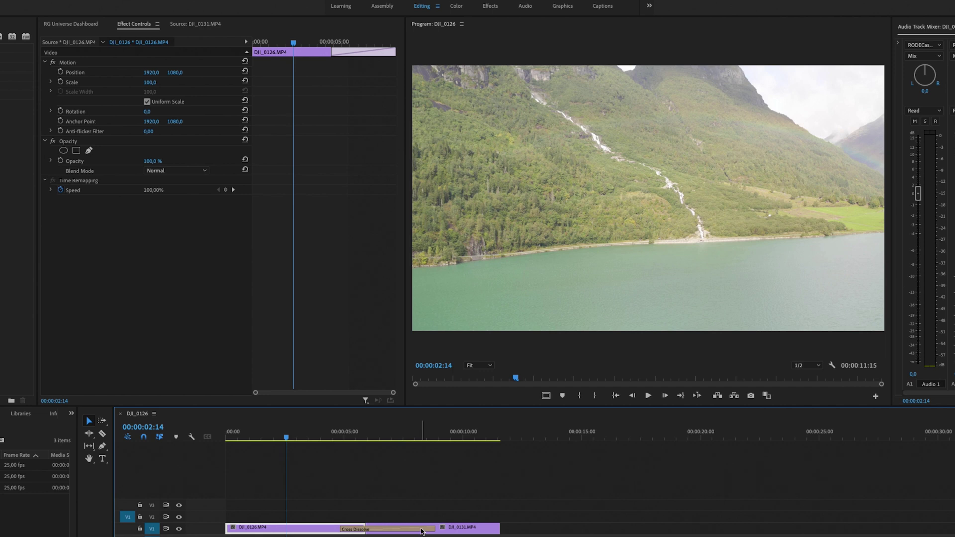
key(space)
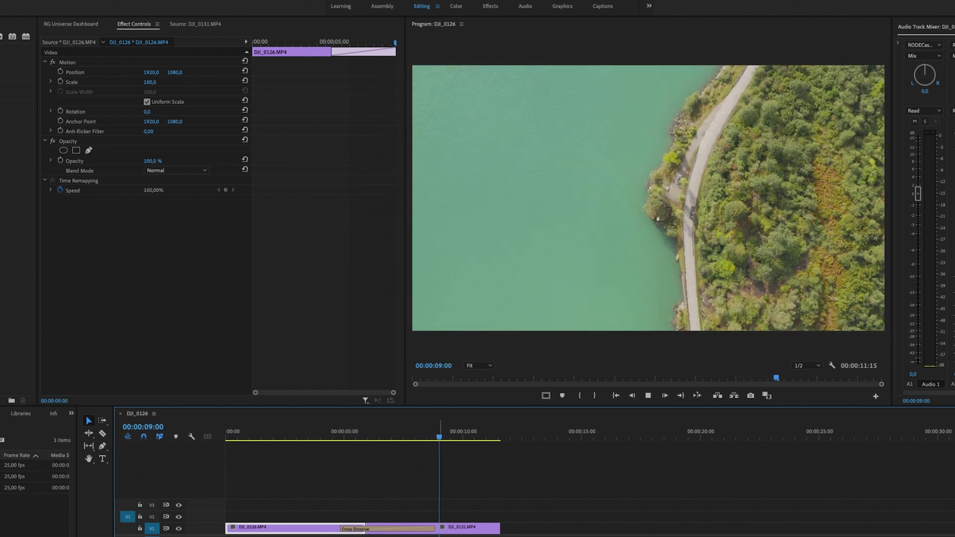
key(space)
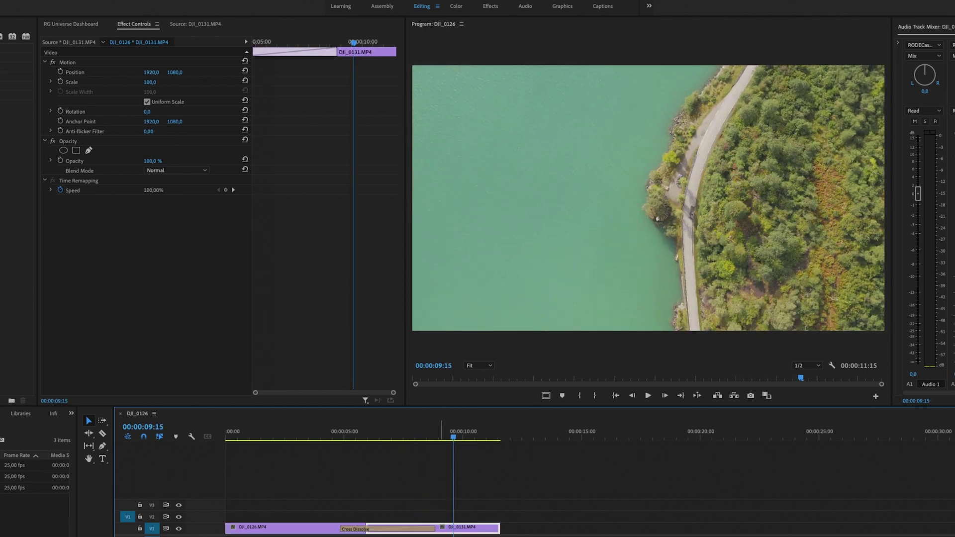
click(399, 436)
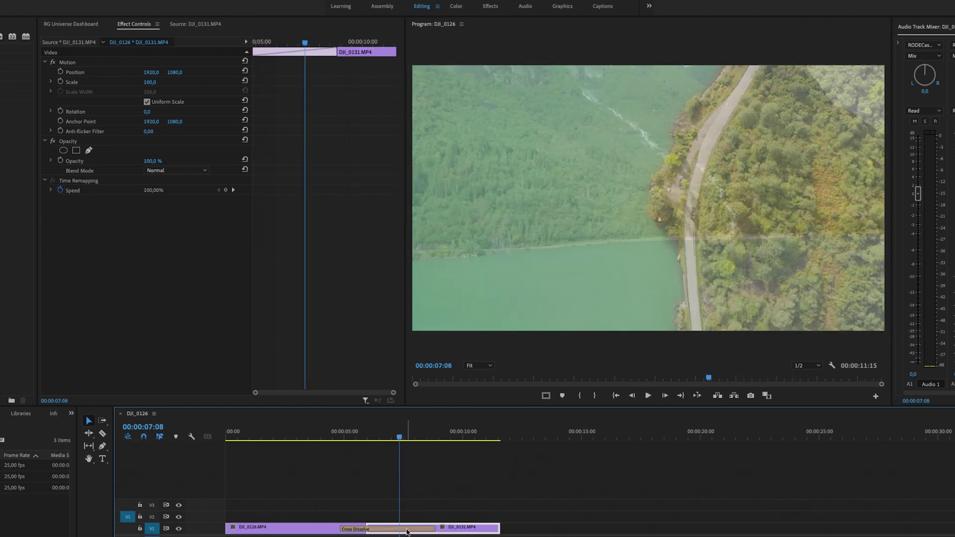
click(407, 530)
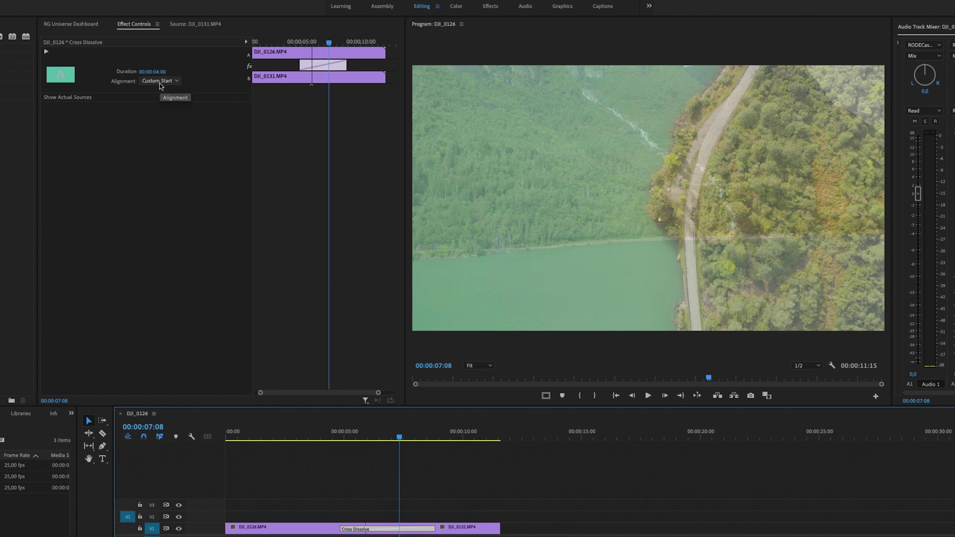
Try Center at Cut, then set the dissolve's alignment to Start at Cut
click(159, 82)
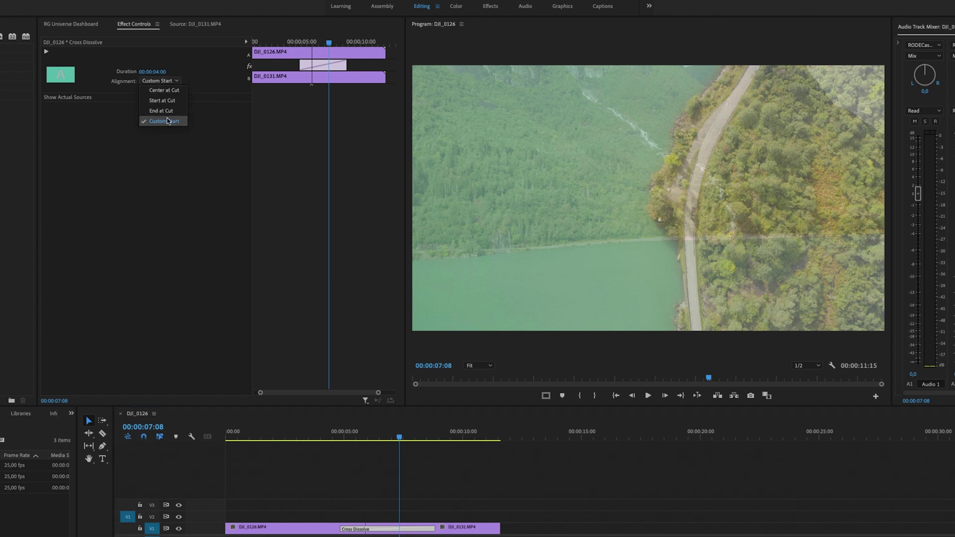
click(162, 90)
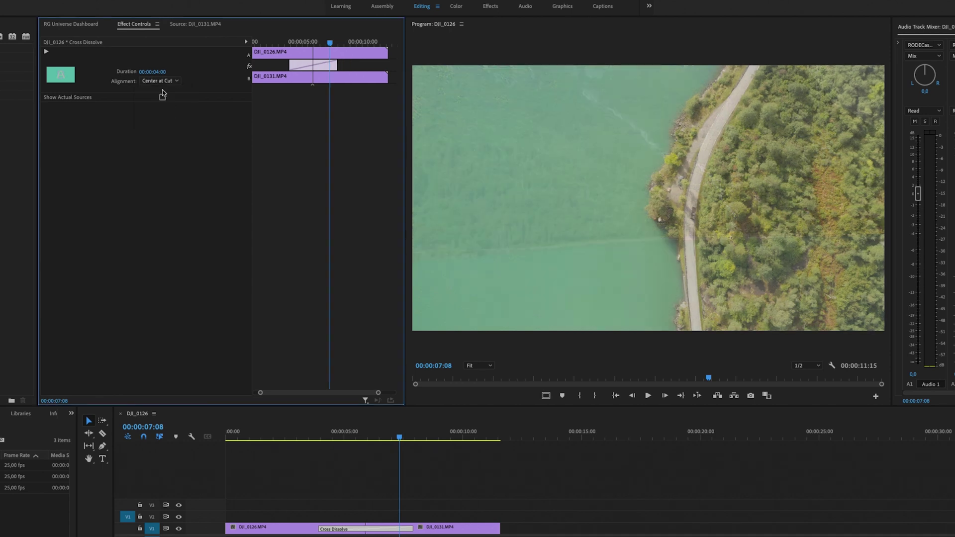
click(160, 81)
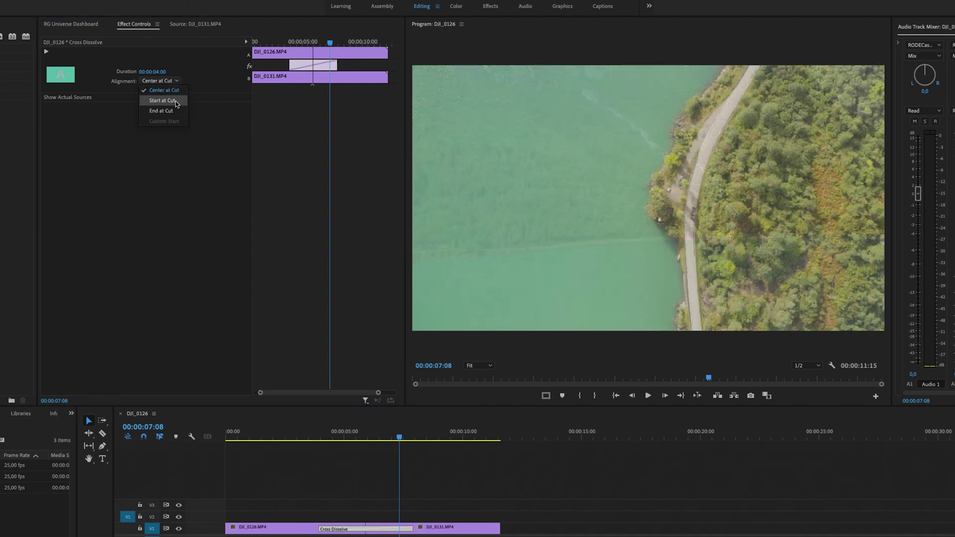
click(175, 101)
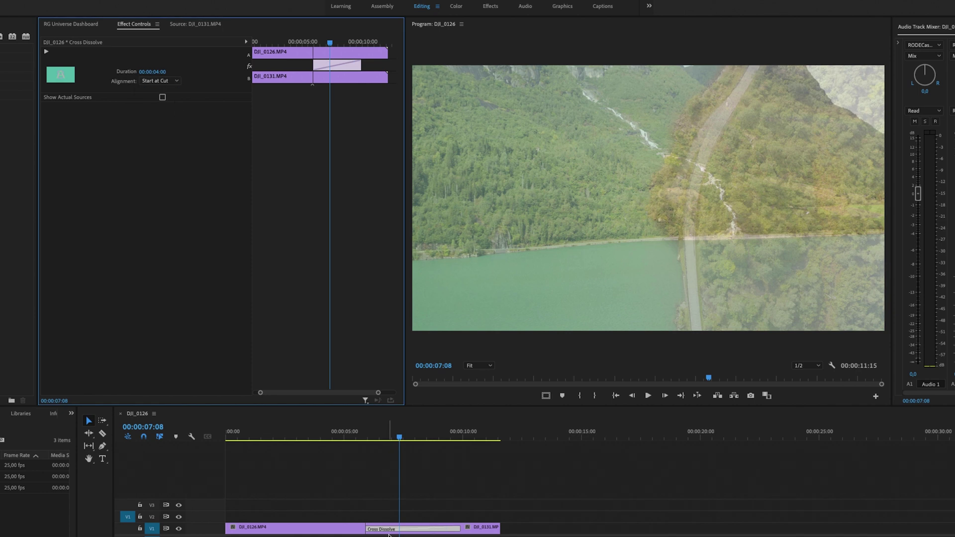
Preview the start-at-cut dissolve from 00:00:05:03, then delete the Cross Dissolve
drag(391, 437, 348, 440)
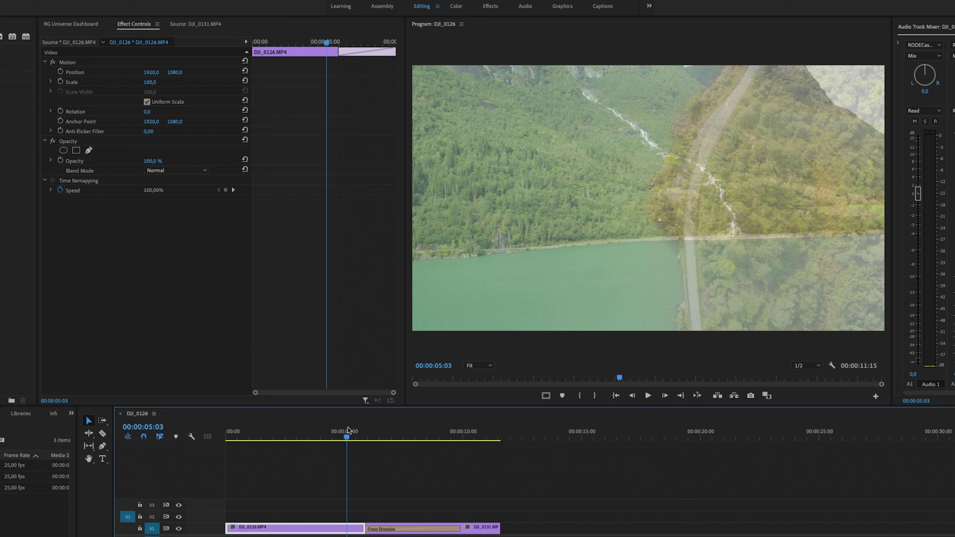
key(space)
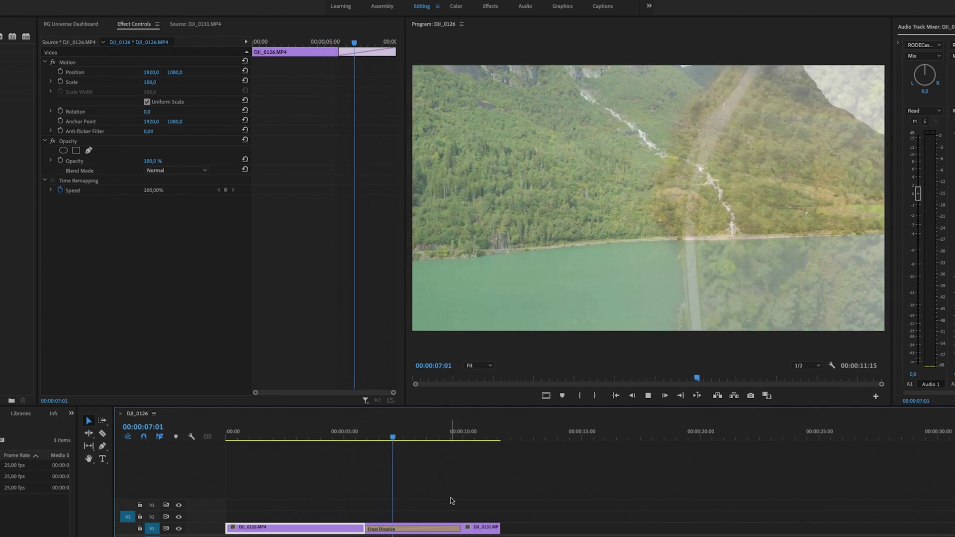
key(space)
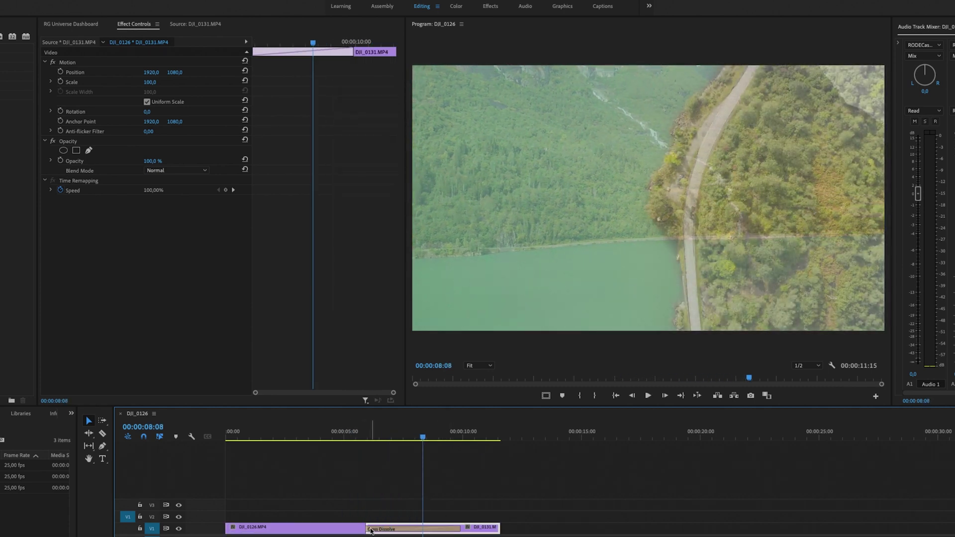
click(386, 530)
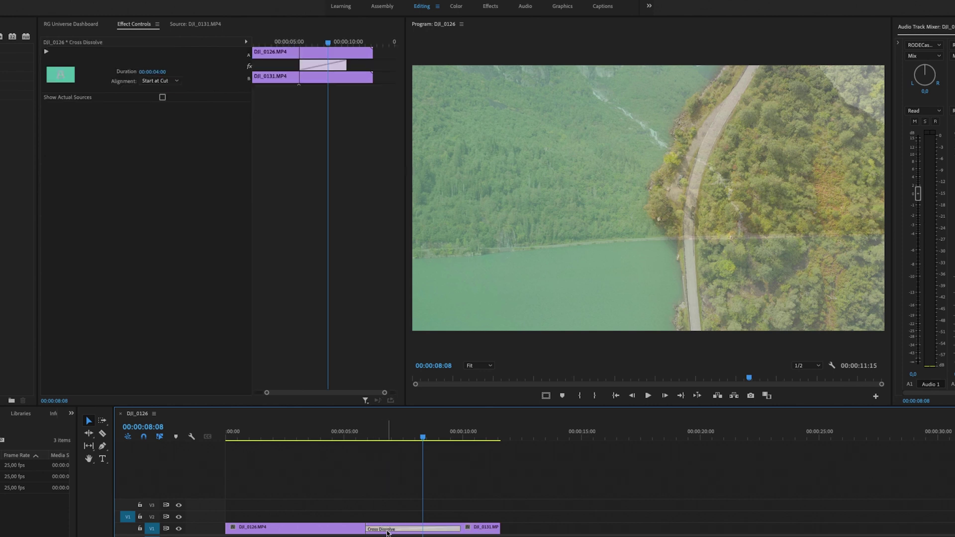
key(Delete)
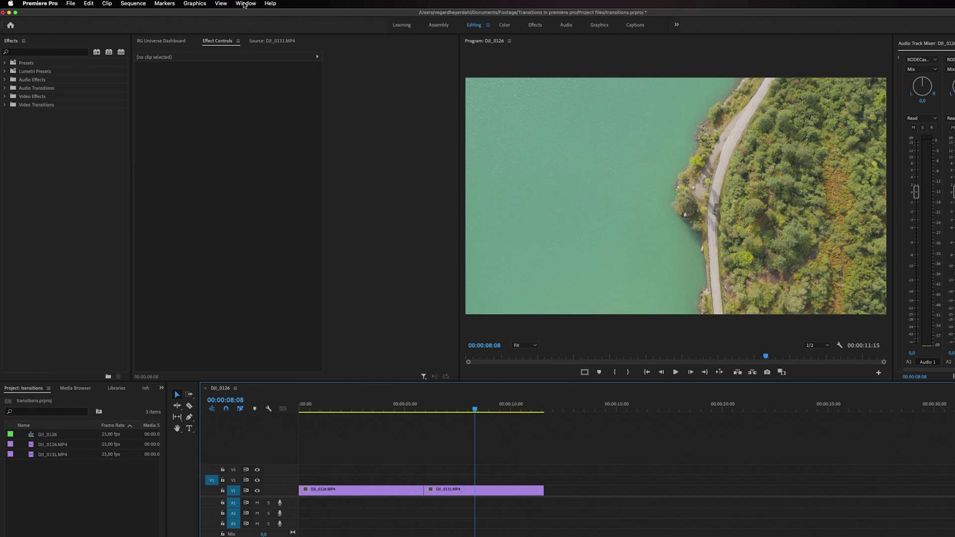
click(244, 4)
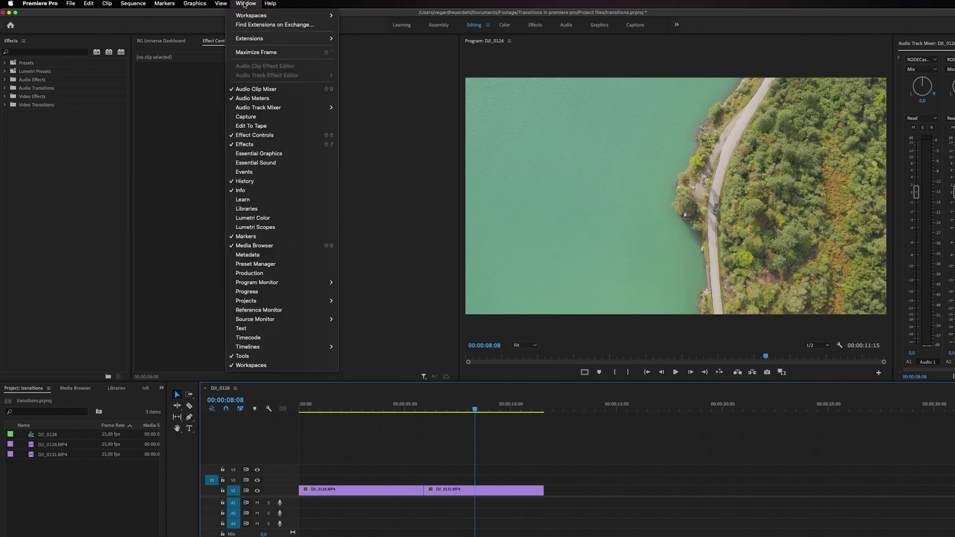
click(244, 145)
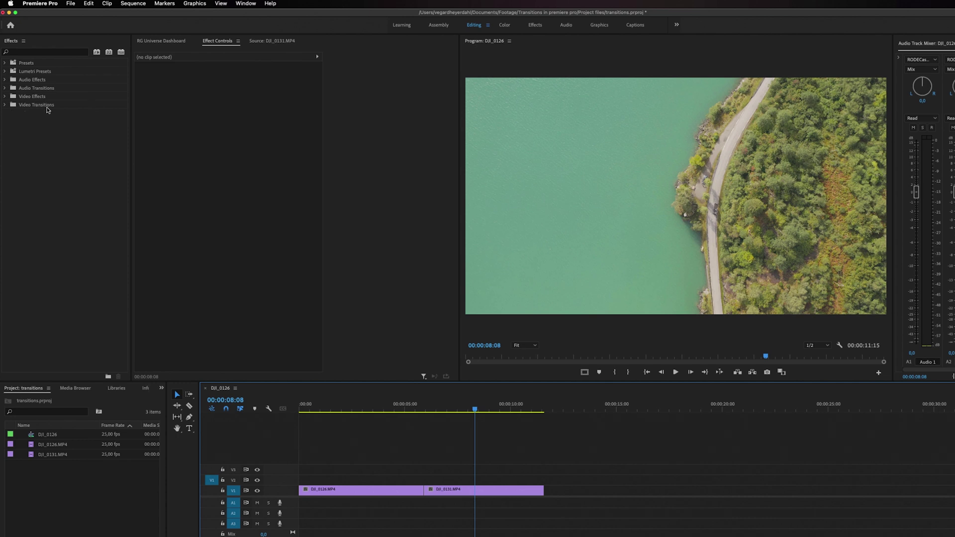
Expand Video Transitions and then its Dissolve folder in the Effects panel
click(4, 105)
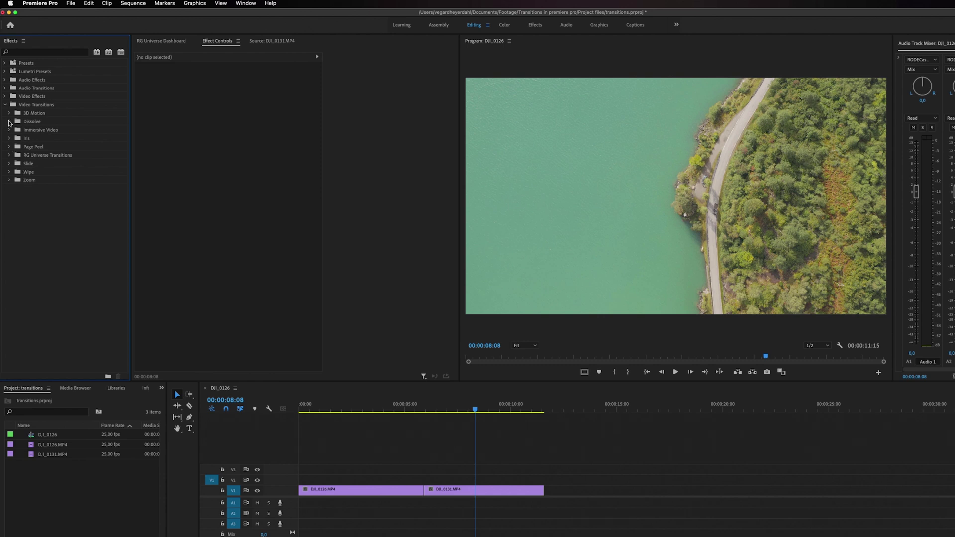
click(9, 122)
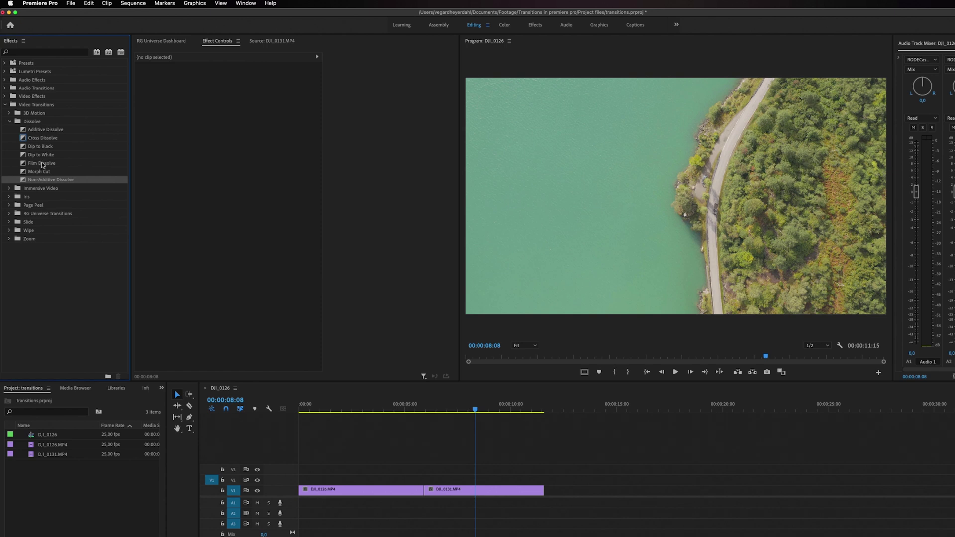
Set Film Dissolve as the default transition
right_click(42, 164)
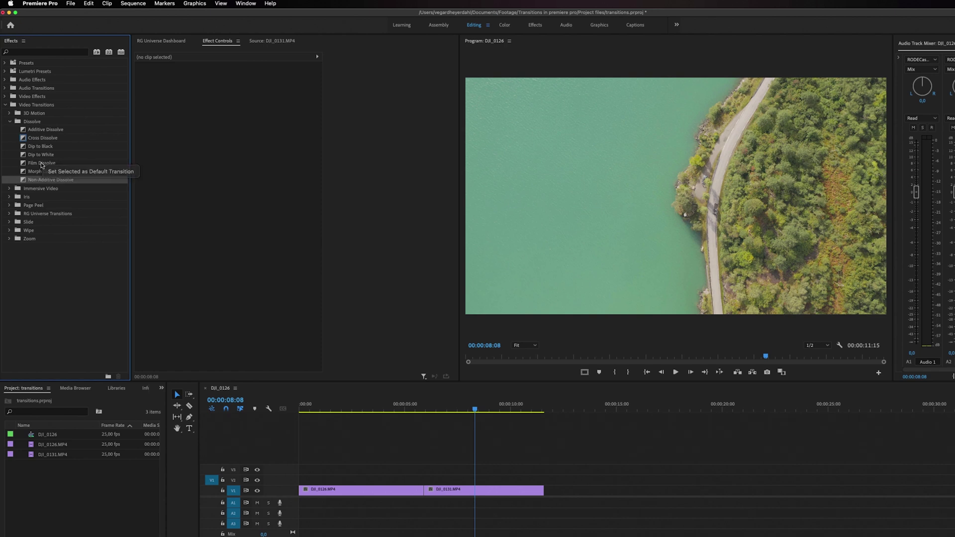
click(42, 170)
click(43, 164)
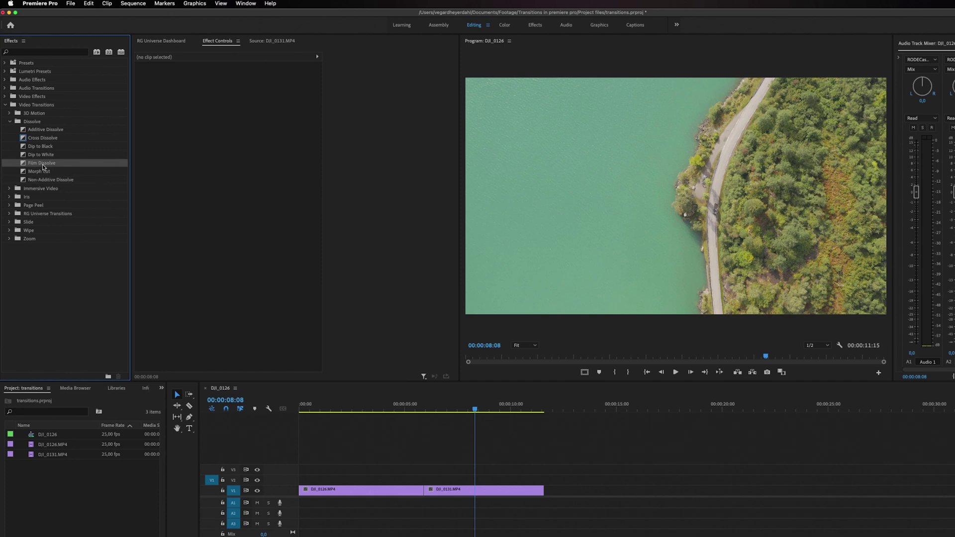
right_click(44, 166)
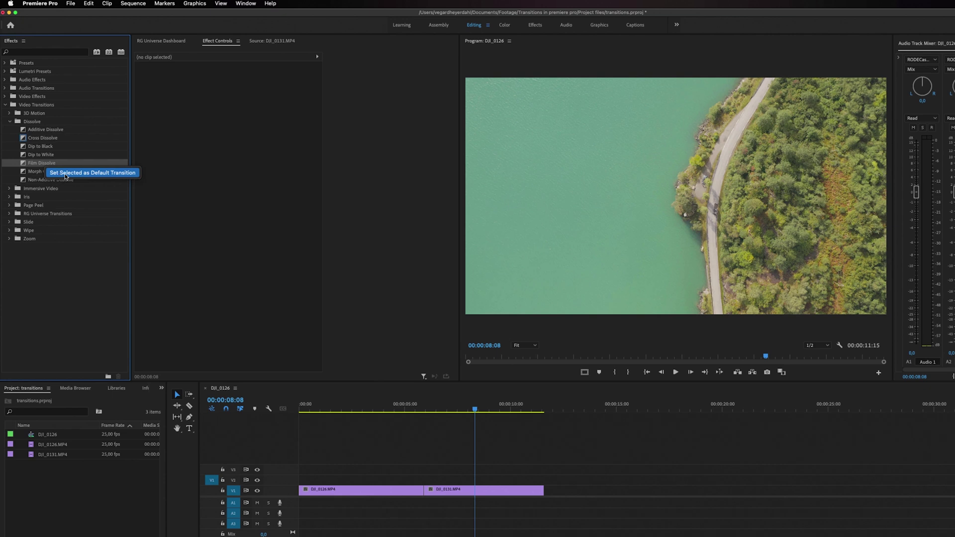
click(65, 173)
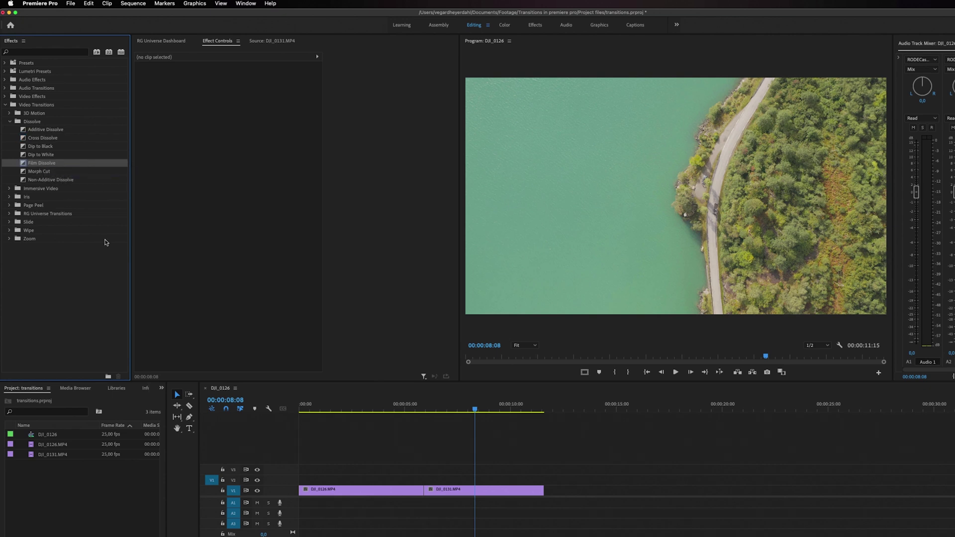
Apply the default Film Dissolve at the V1 cut with Cmd+D, preview it, then undo it
right_click(424, 490)
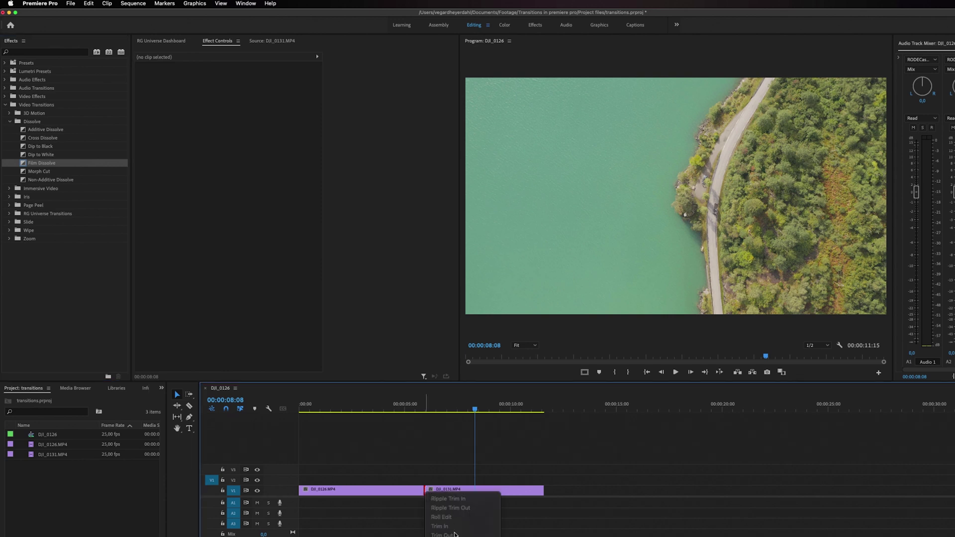
click(426, 493)
key(super+d)
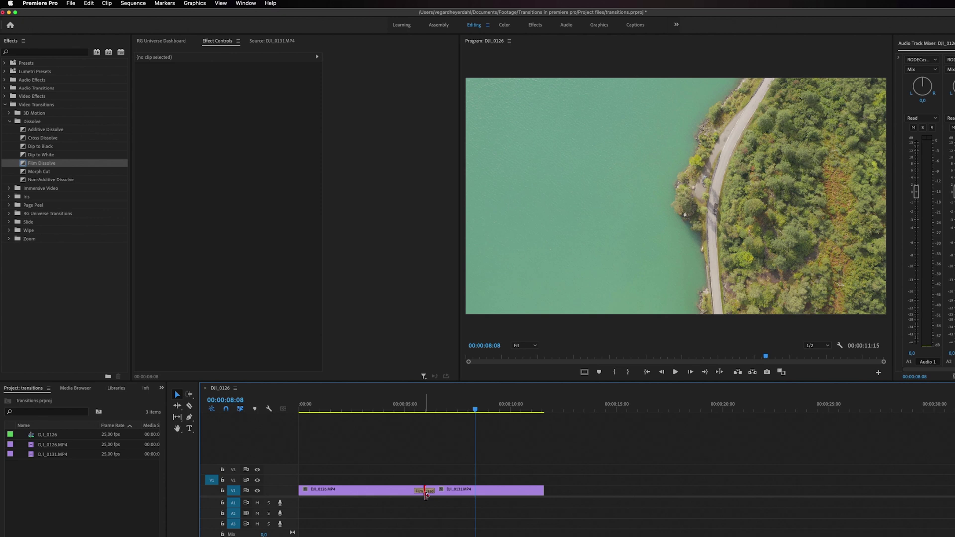
click(401, 408)
key(space)
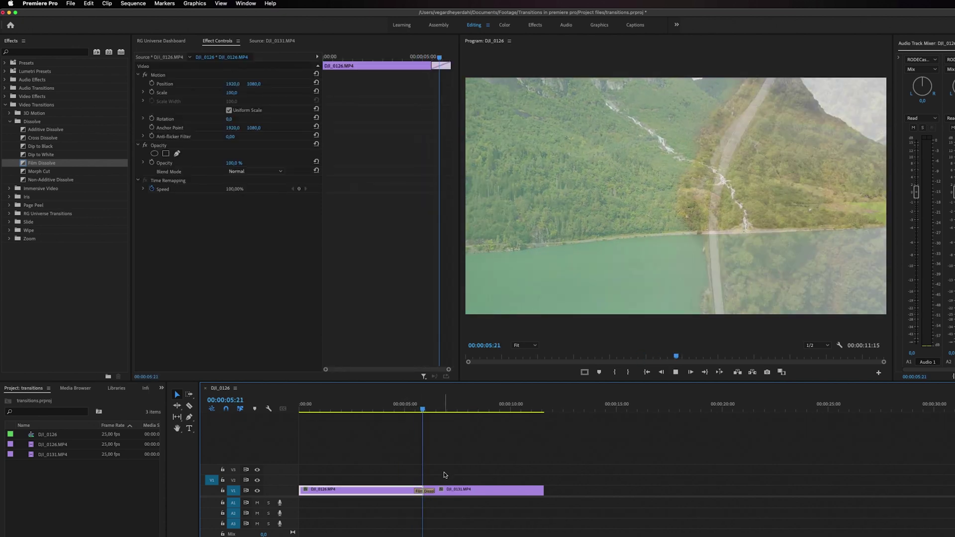
key(super+z)
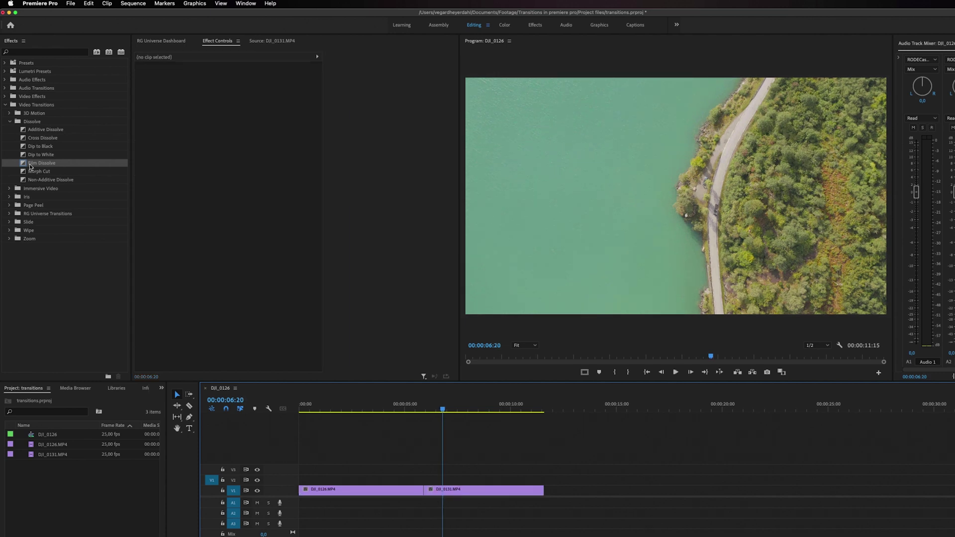
Drop Dip to Black onto the DJI_0126/DJI_0131 cut, preview it, and show its settings
click(26, 147)
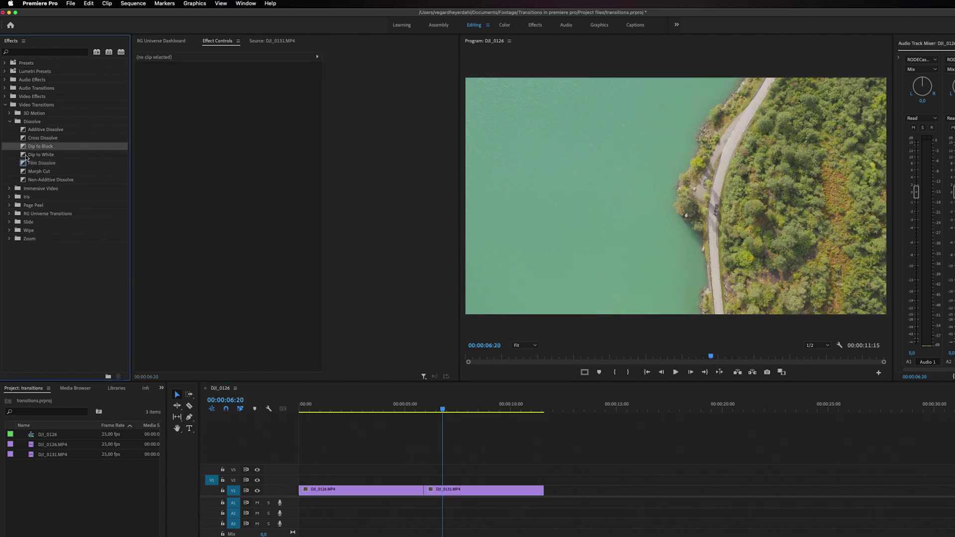
drag(25, 149, 425, 493)
click(405, 405)
key(space)
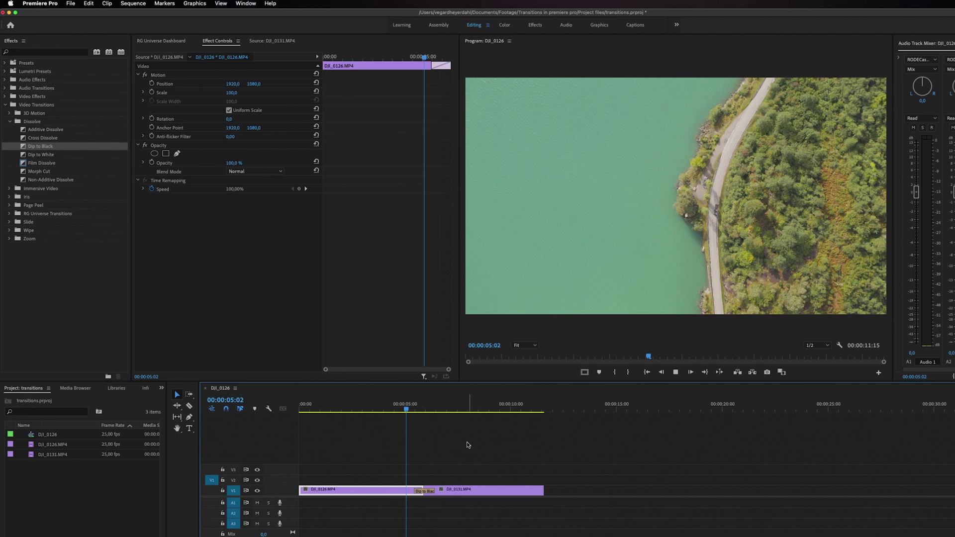
key(space)
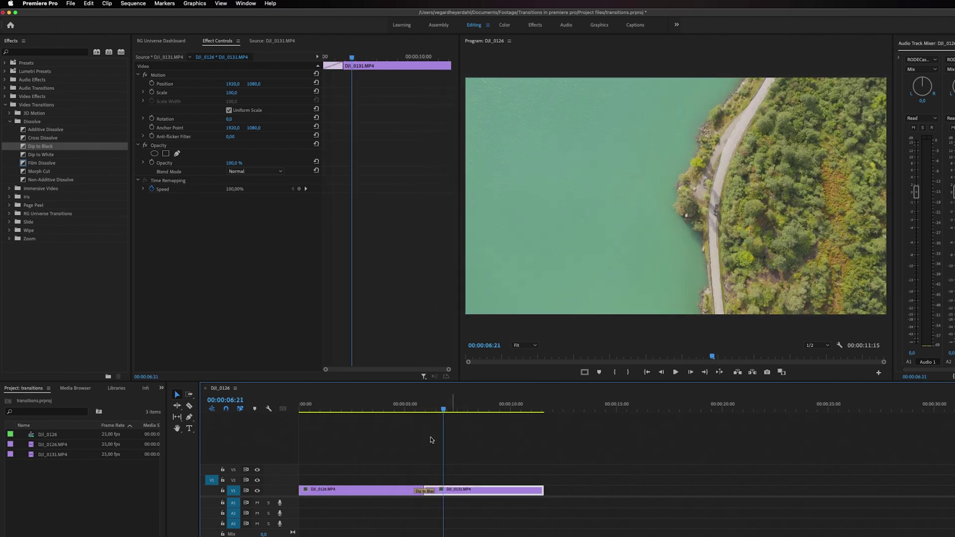
click(428, 411)
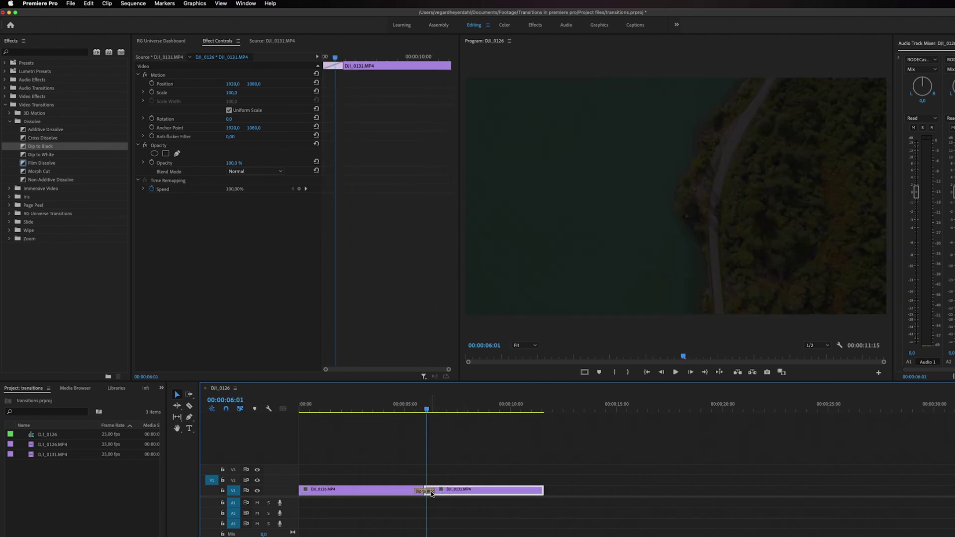
click(431, 492)
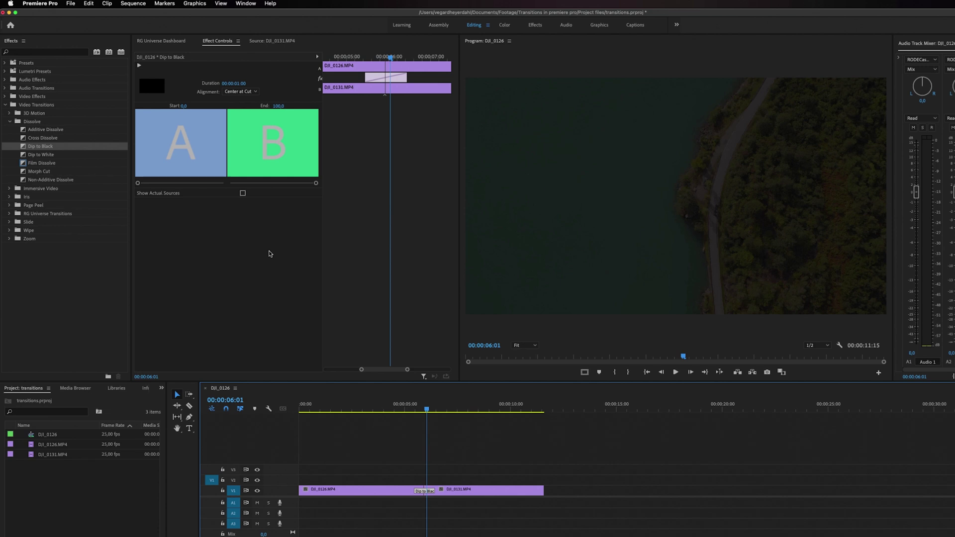
Extend Dip to Black to 00:00:01:05, try Start at 42,7, preview, then reset Start to 0,0
mouse_move(367, 78)
mouse_down()
mouse_move(351, 78)
mouse_move(358, 82)
mouse_up()
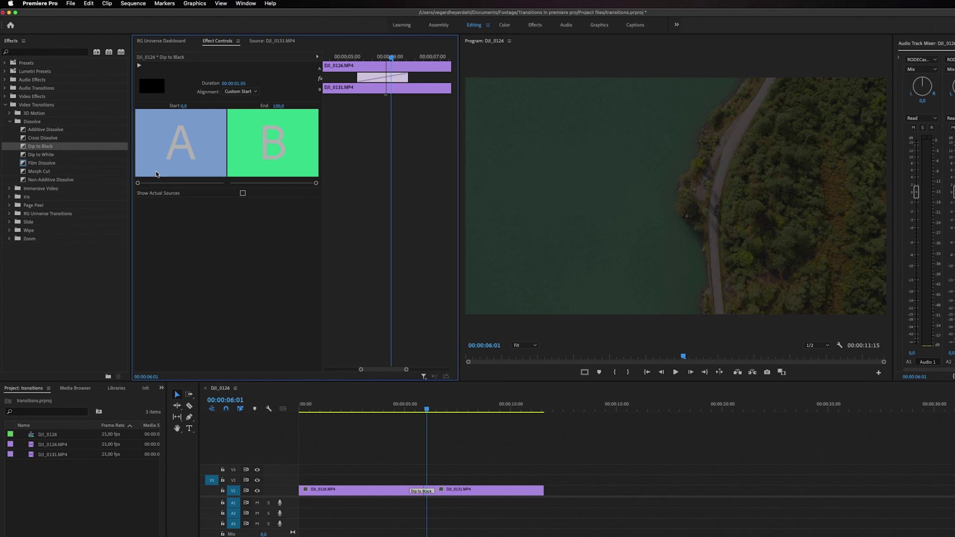
drag(138, 183, 175, 186)
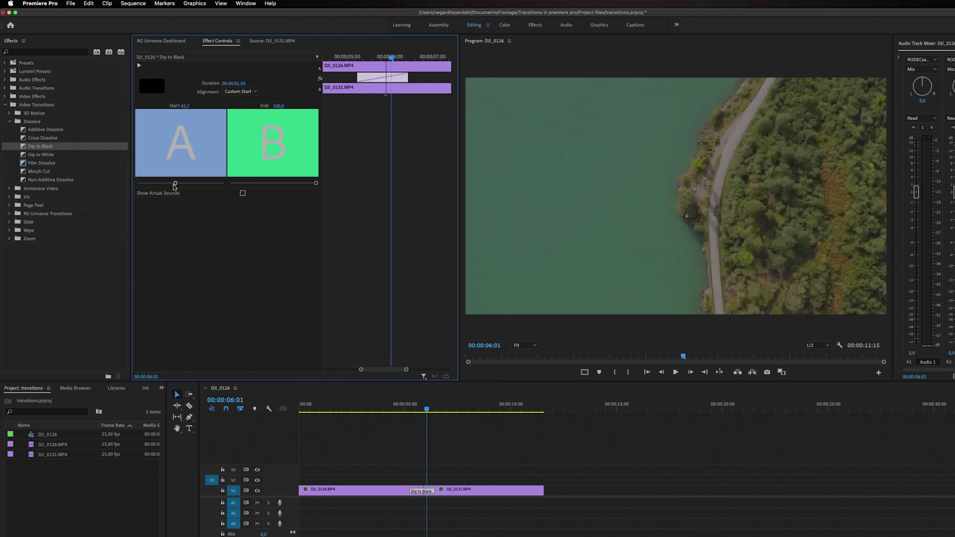
click(411, 404)
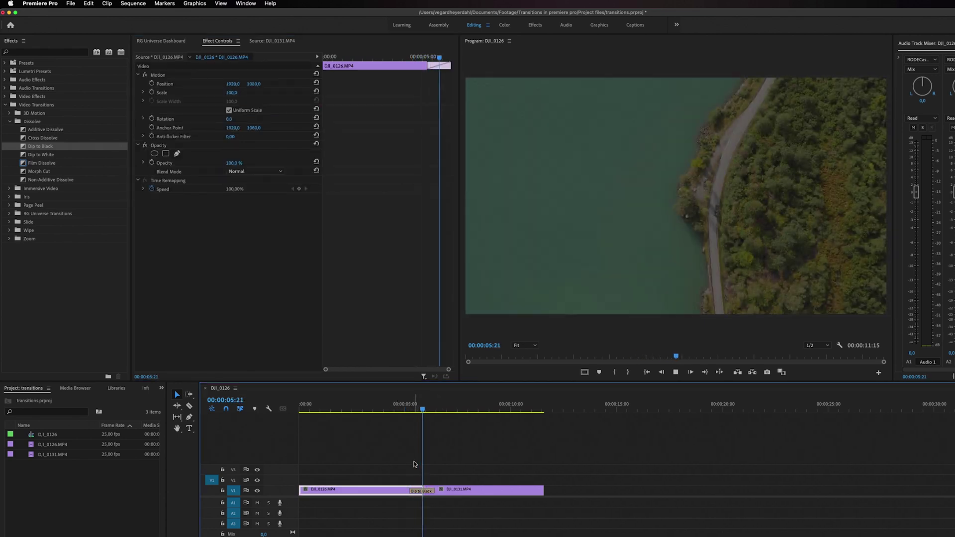
click(420, 405)
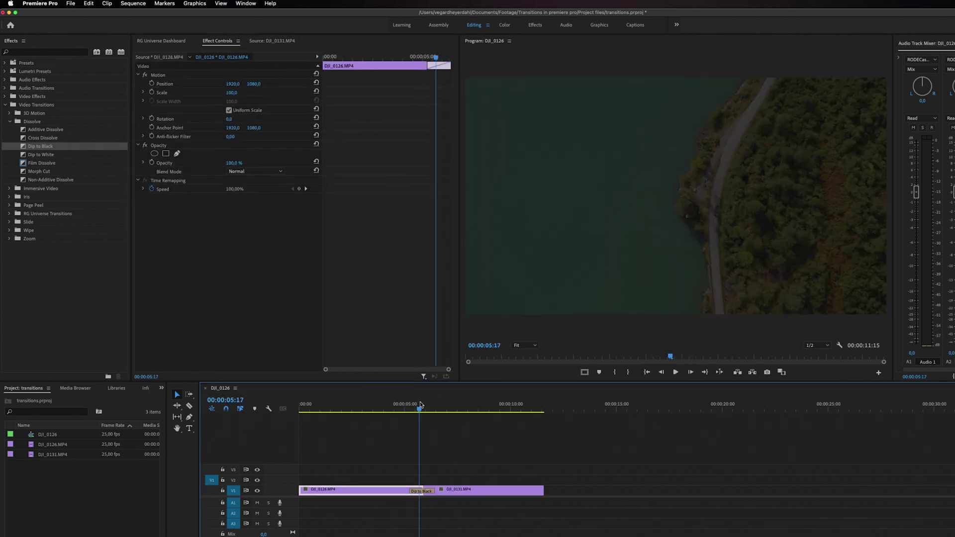
click(424, 491)
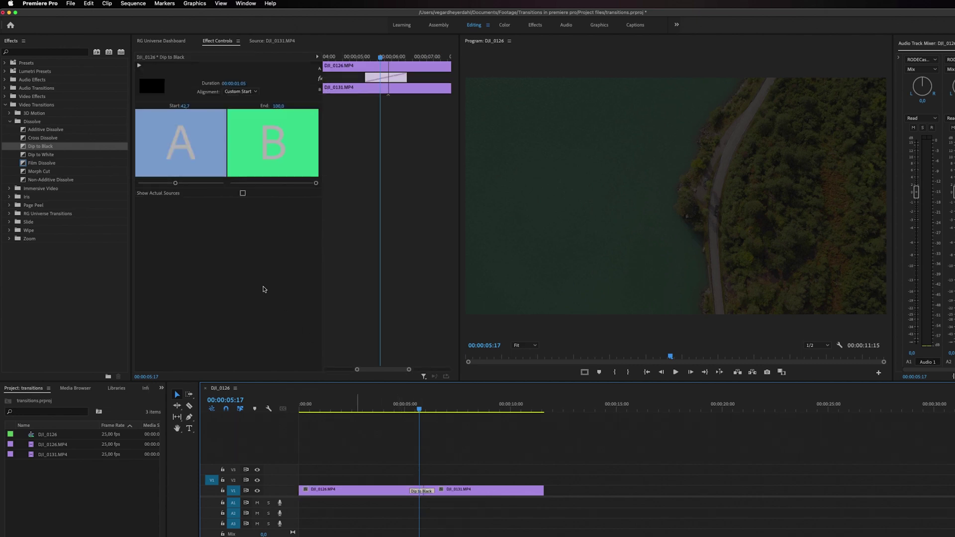
drag(175, 185, 138, 185)
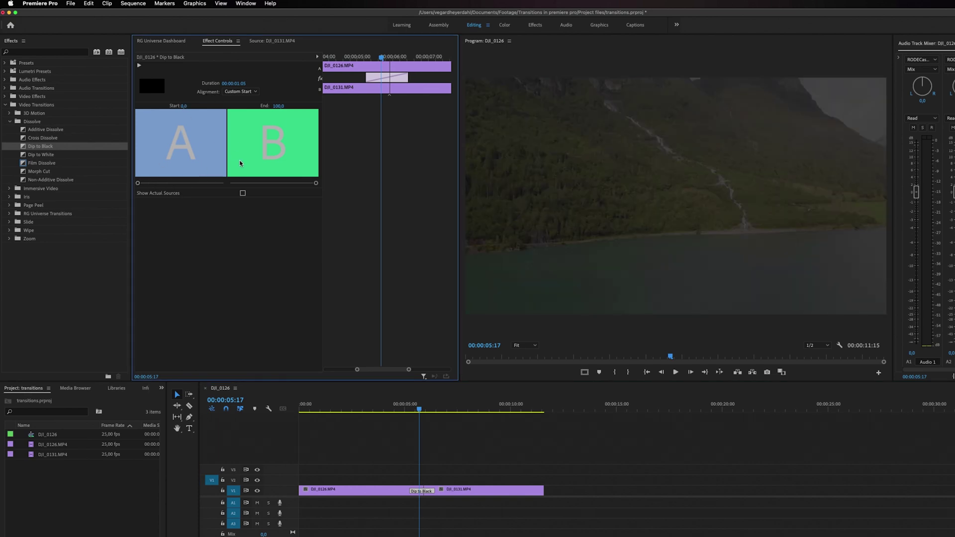